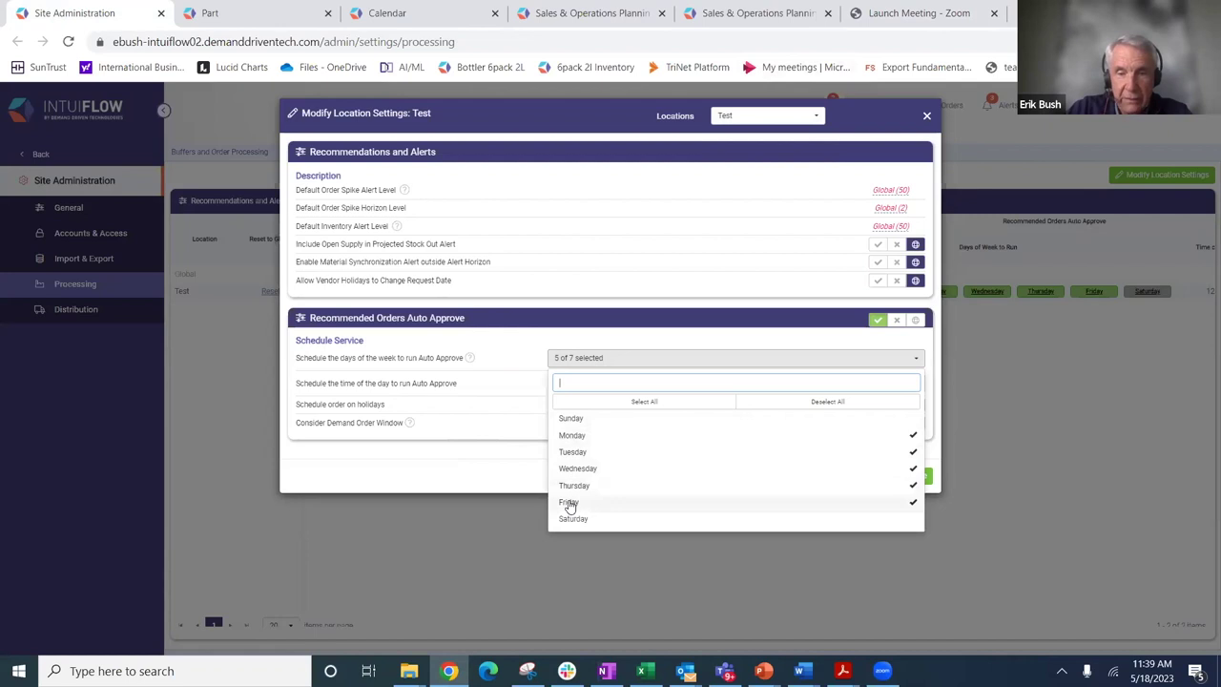
Close the weekday list and show part Test's details: location Test, Auto Approve on, calendar Test.
left_click(505, 469)
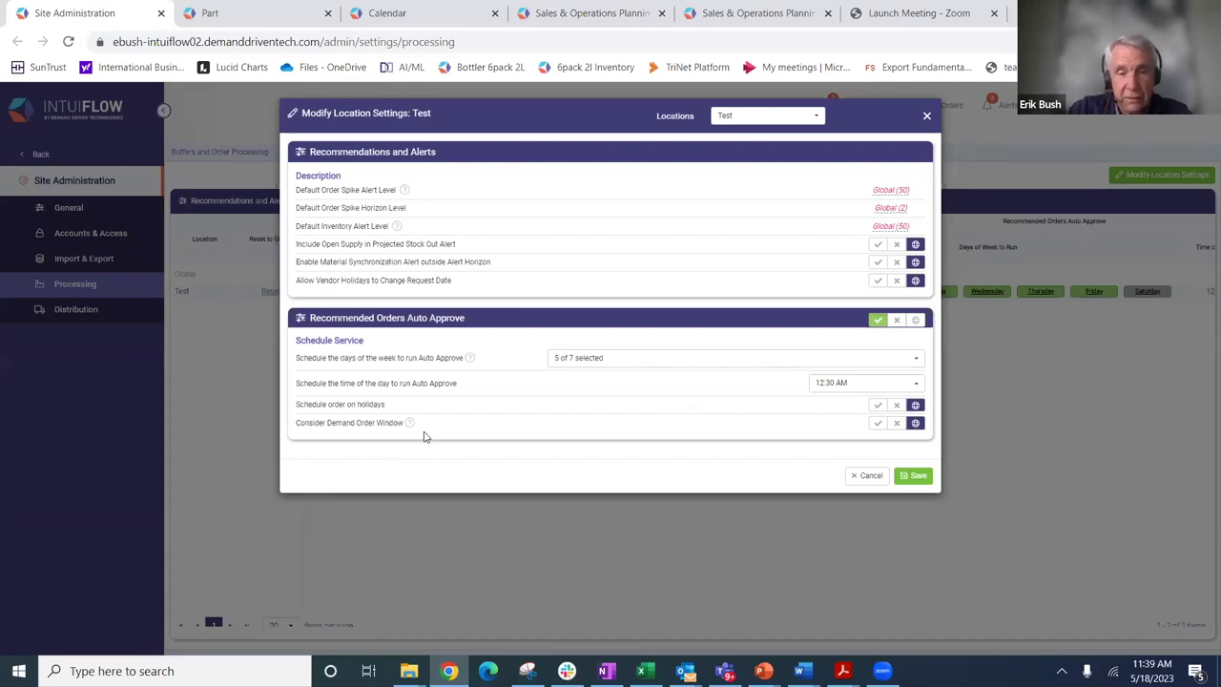
mouse_move(408, 426)
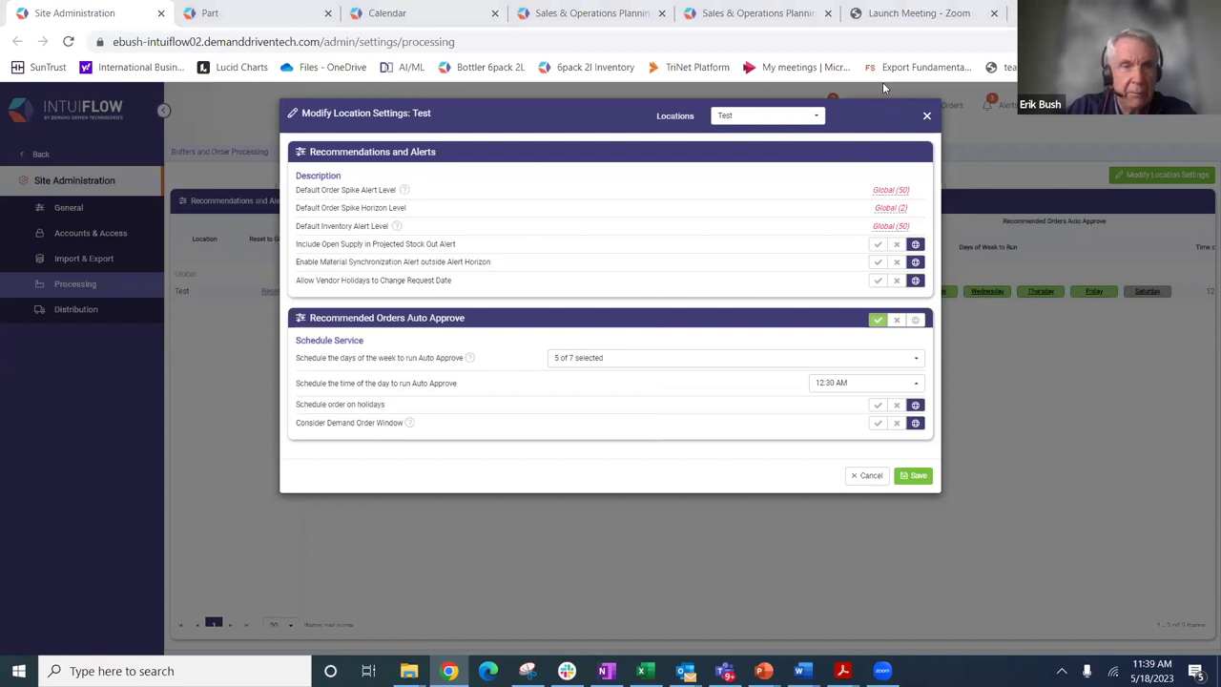
left_click(213, 14)
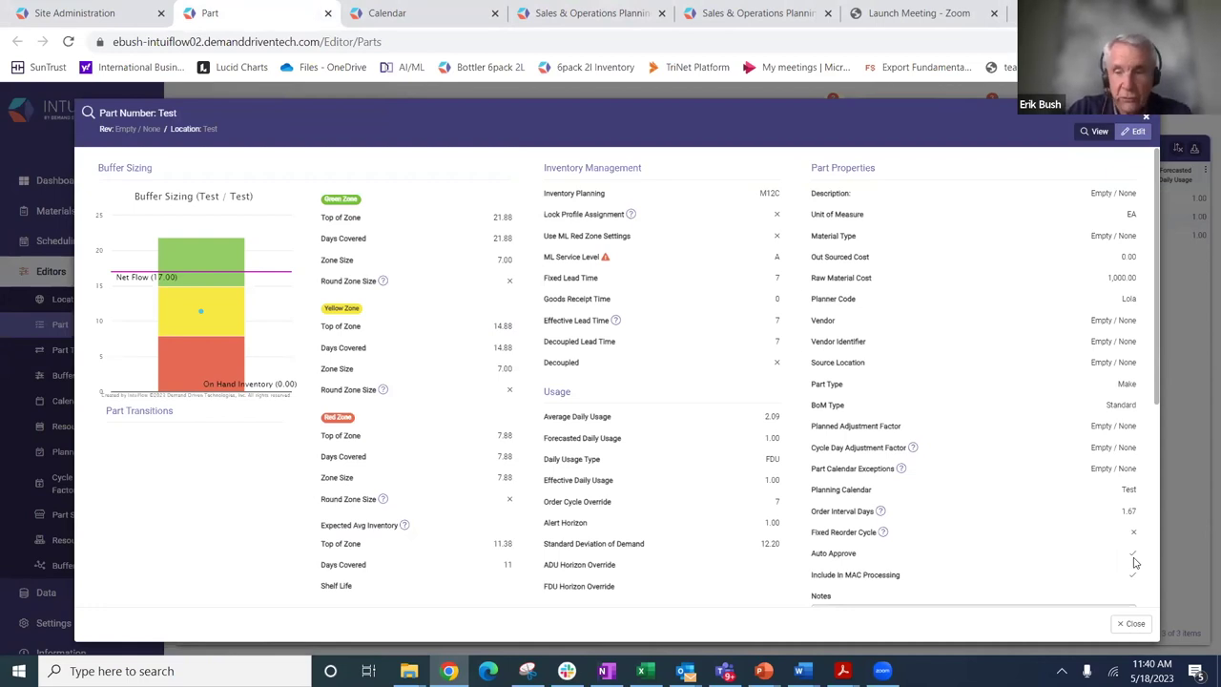
left_click(371, 19)
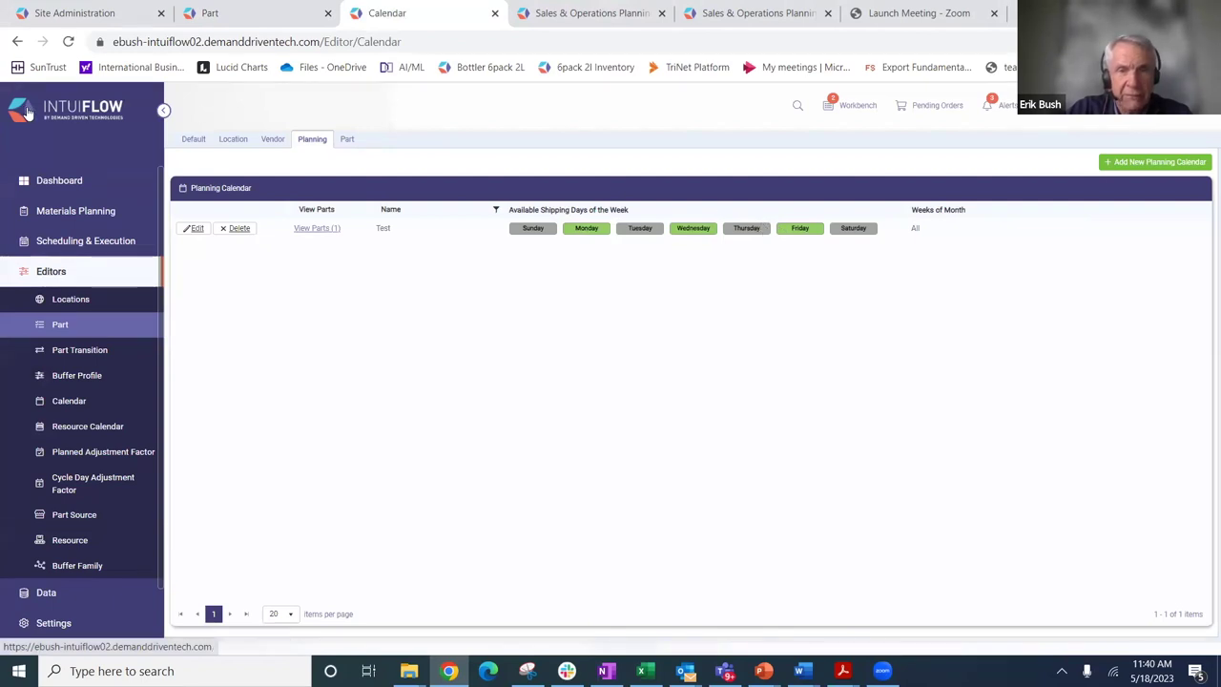
Display part Test's projected supply totalling 129.00 alongside its six-month buffer trend.
left_click(581, 14)
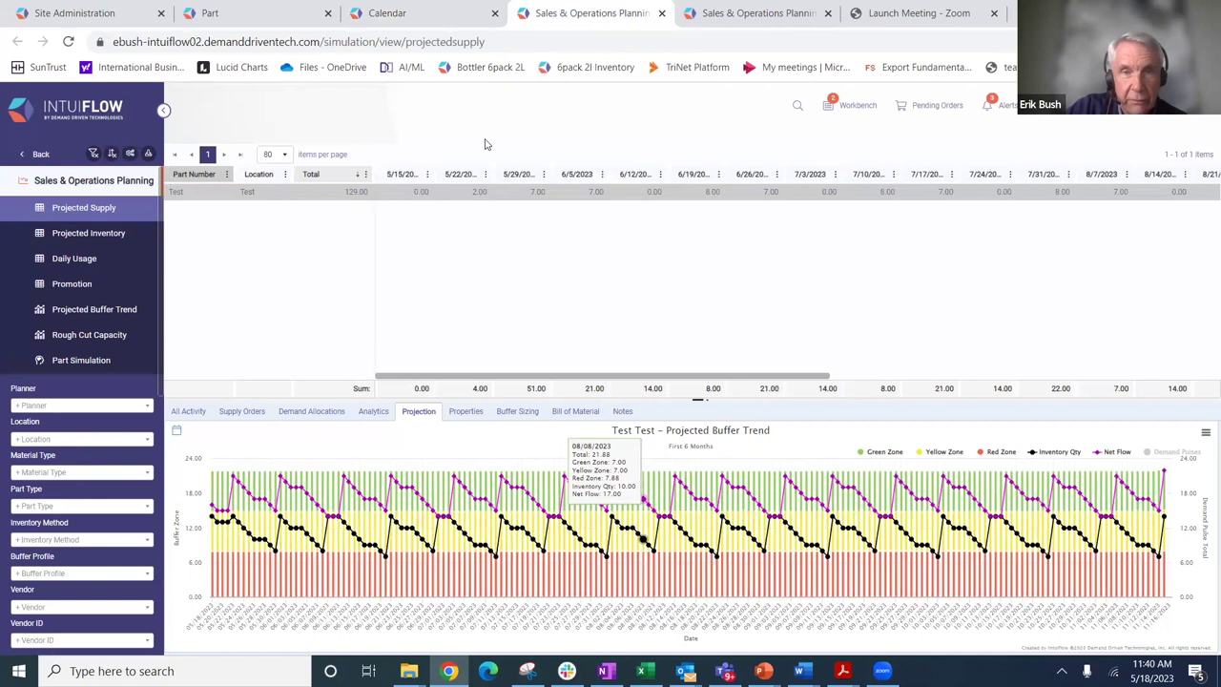
left_click(389, 11)
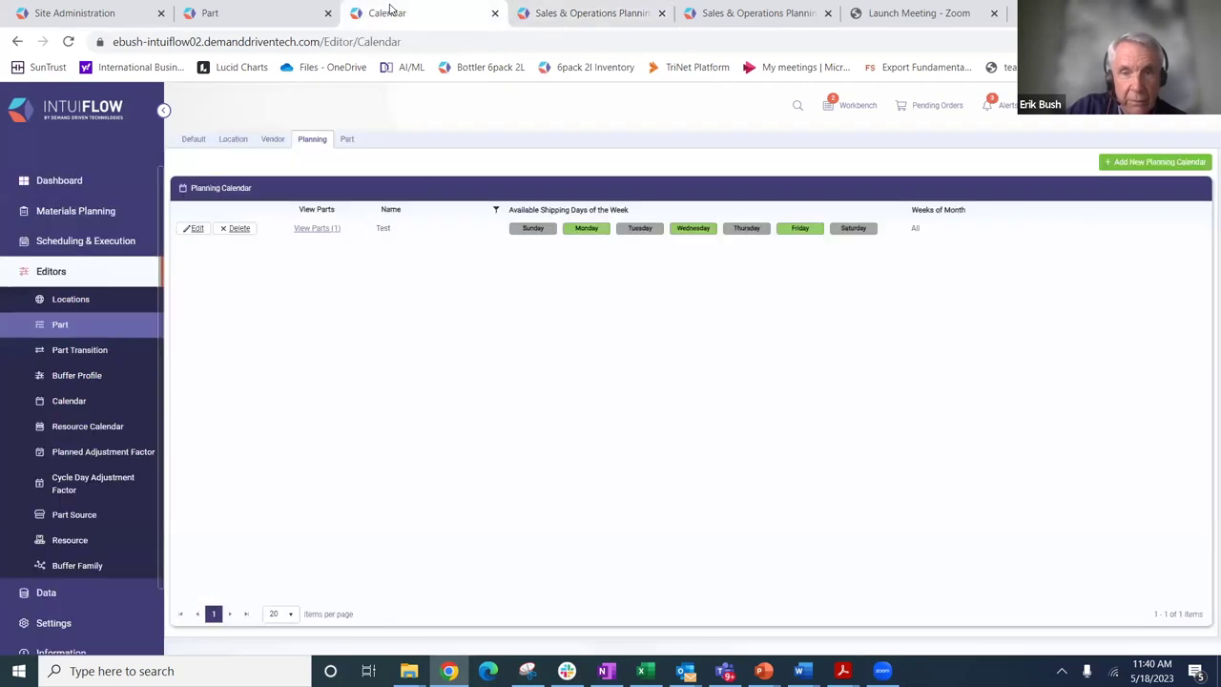
left_click(576, 14)
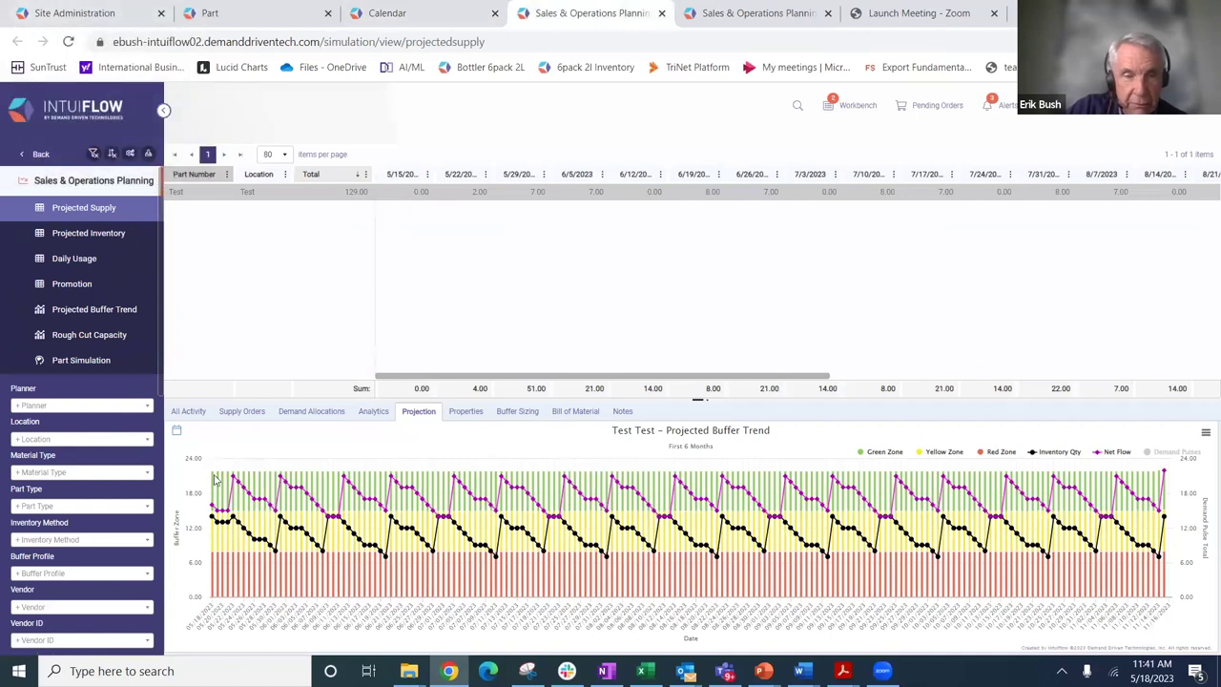
left_click(261, 417)
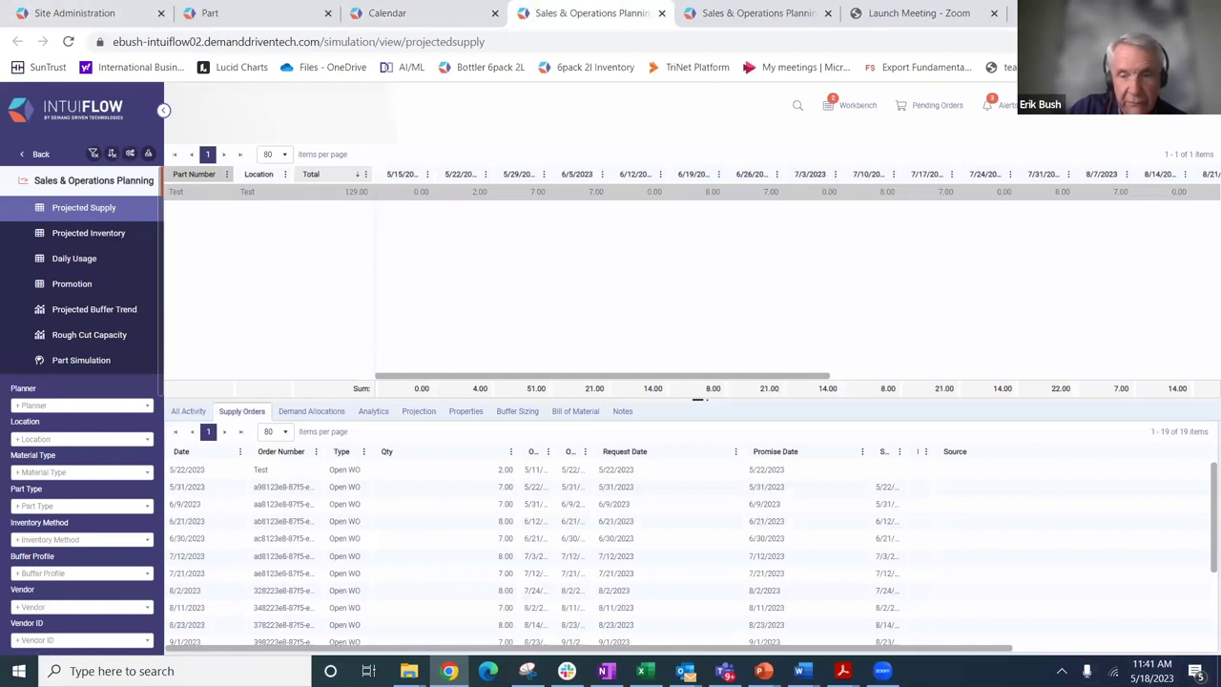
left_click(1149, 664)
left_click(1192, 372)
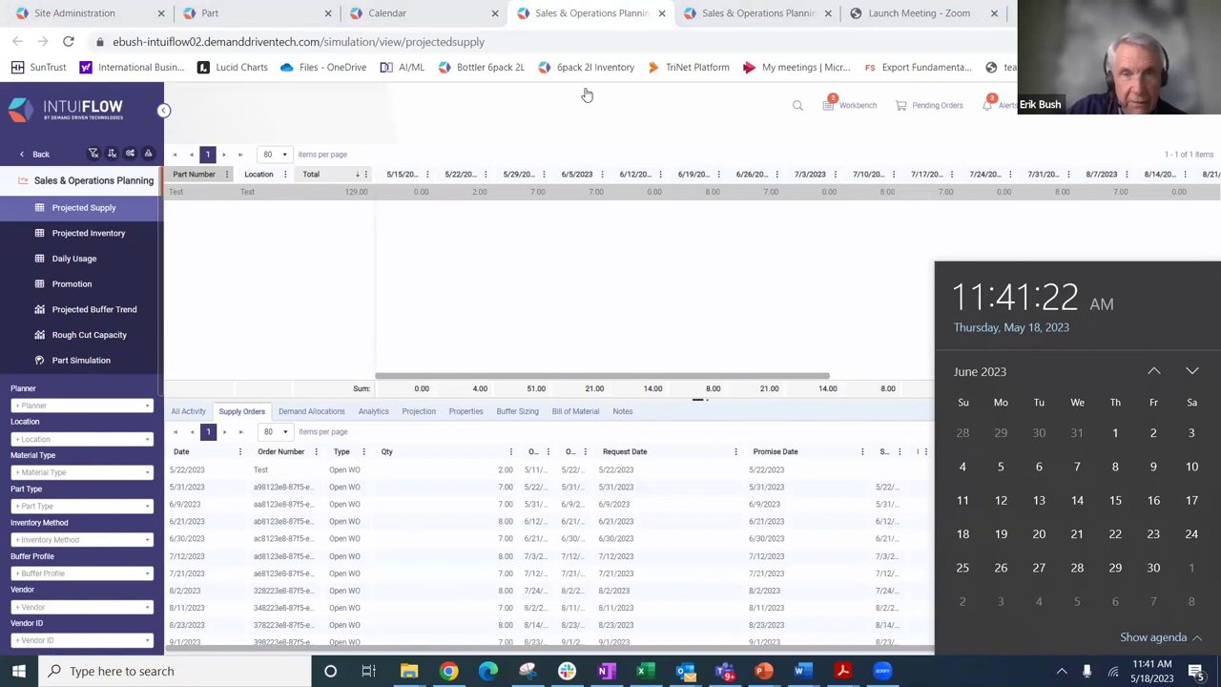
key("ctrl+shift+Tab")
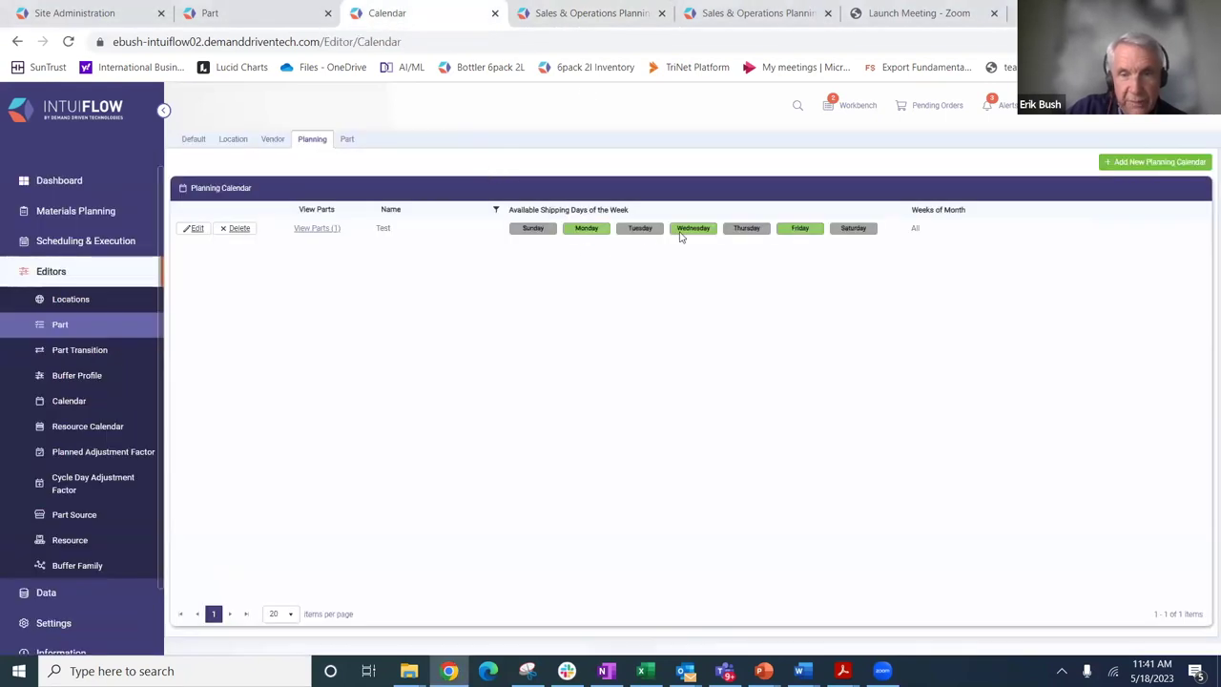
left_click(577, 14)
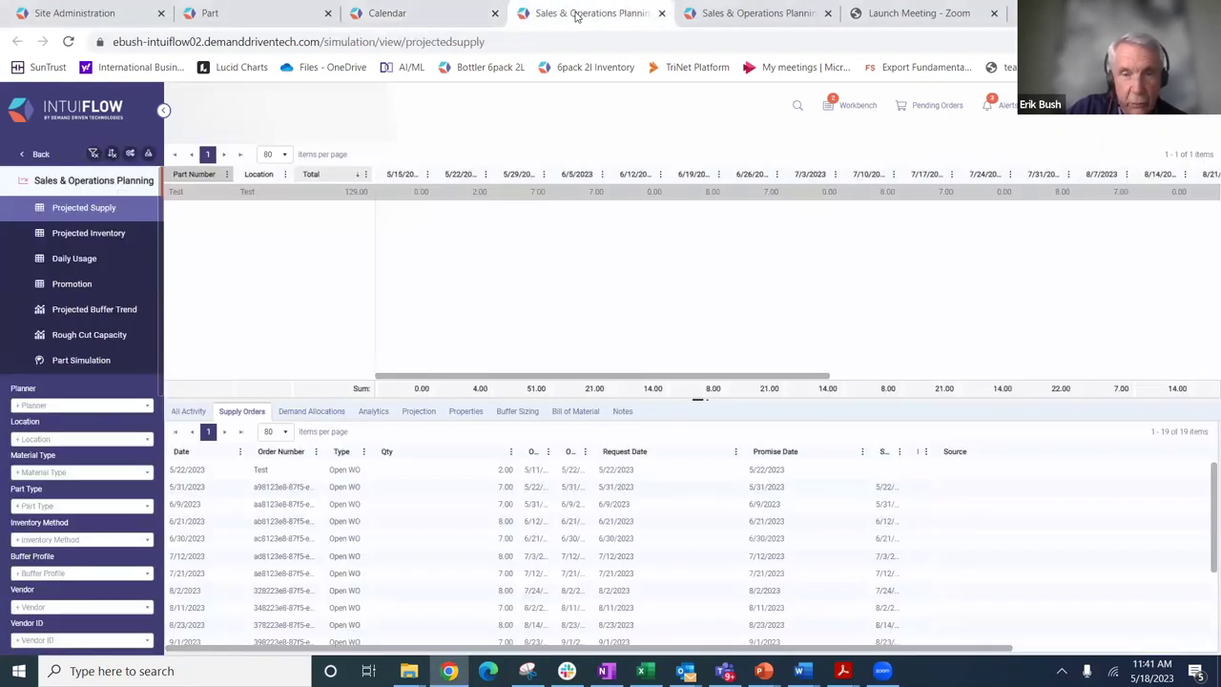
left_click(418, 412)
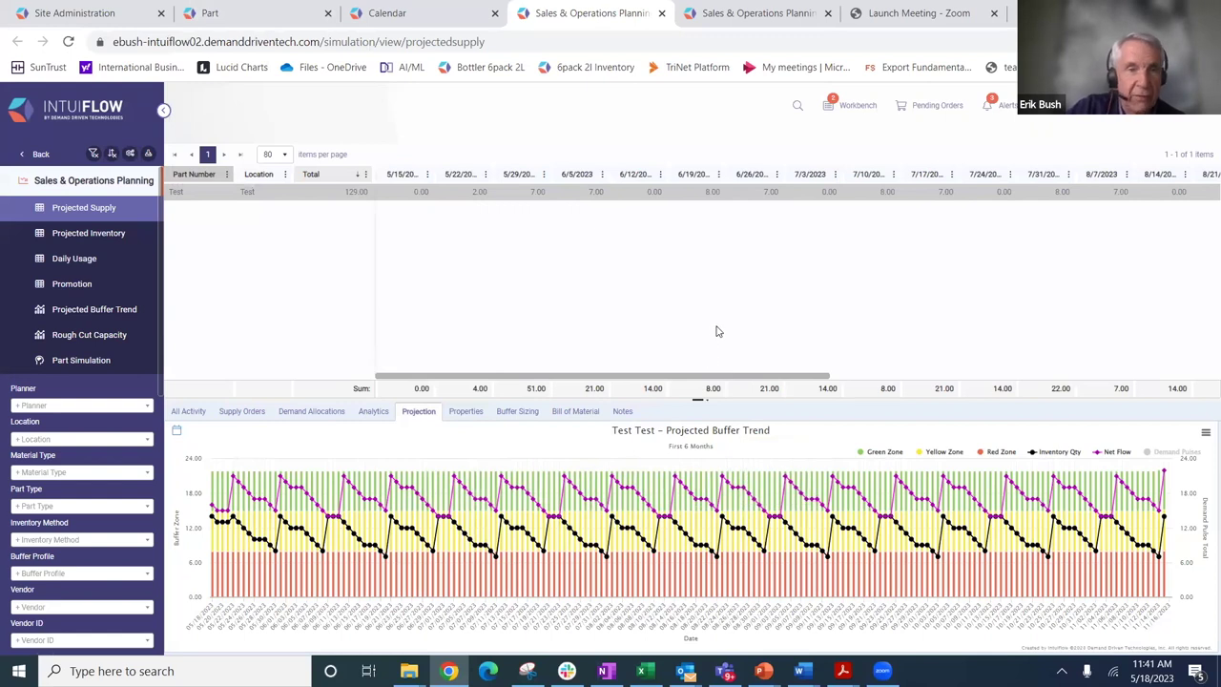
left_click(245, 6)
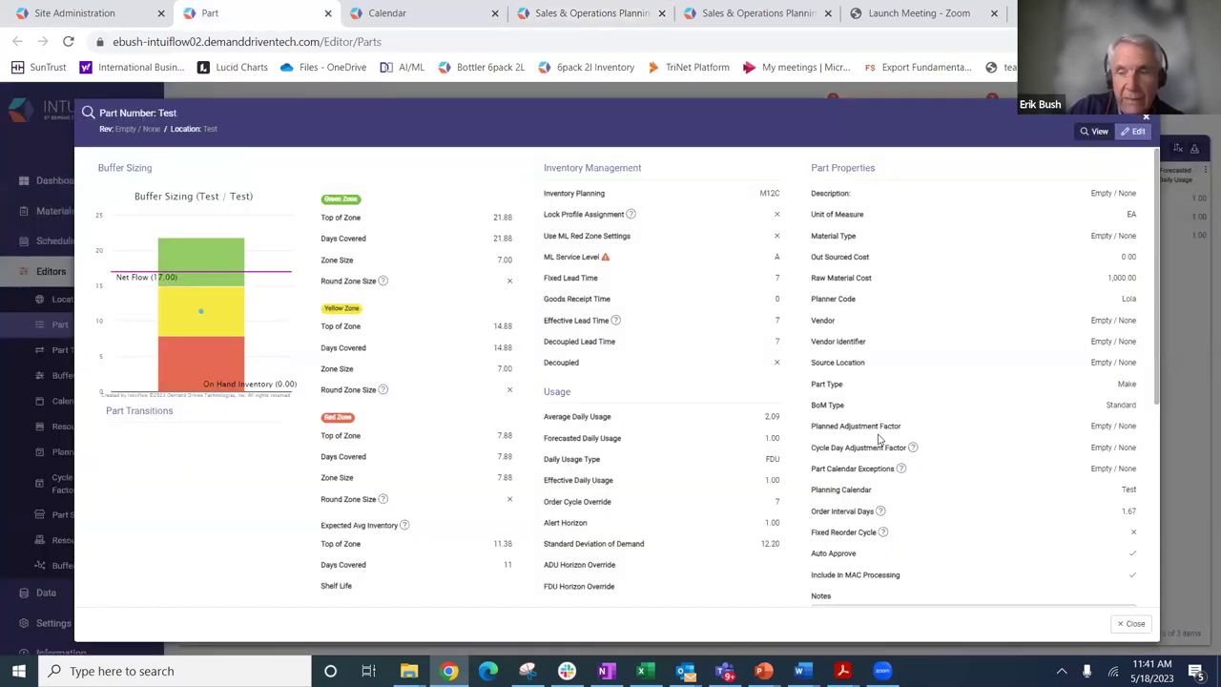
Set Fixed Reorder Cycle to Yes for part Test and save the part.
left_click(1145, 133)
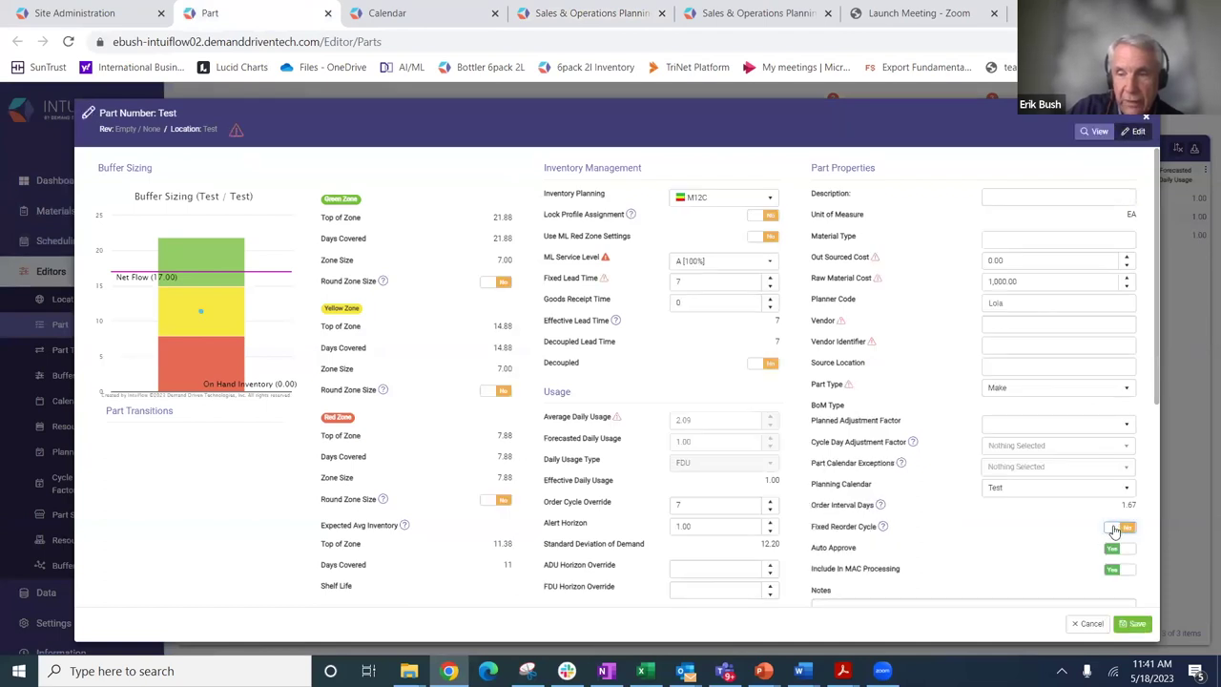
left_click(1112, 530)
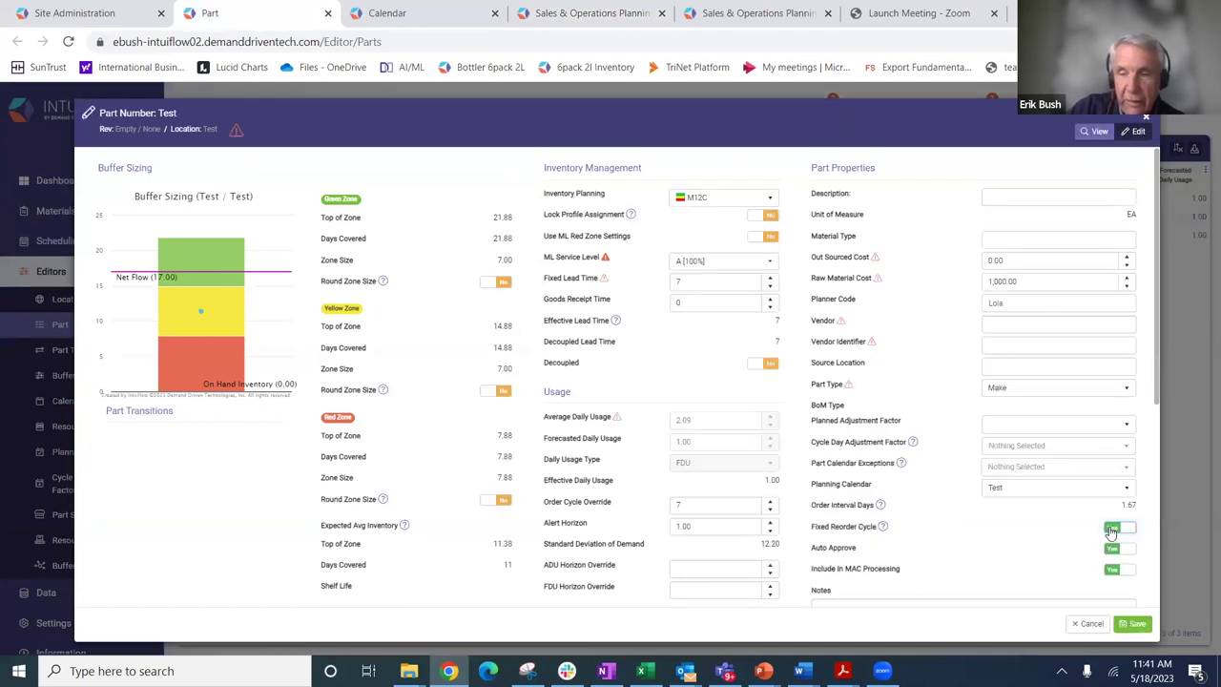
left_click(1126, 630)
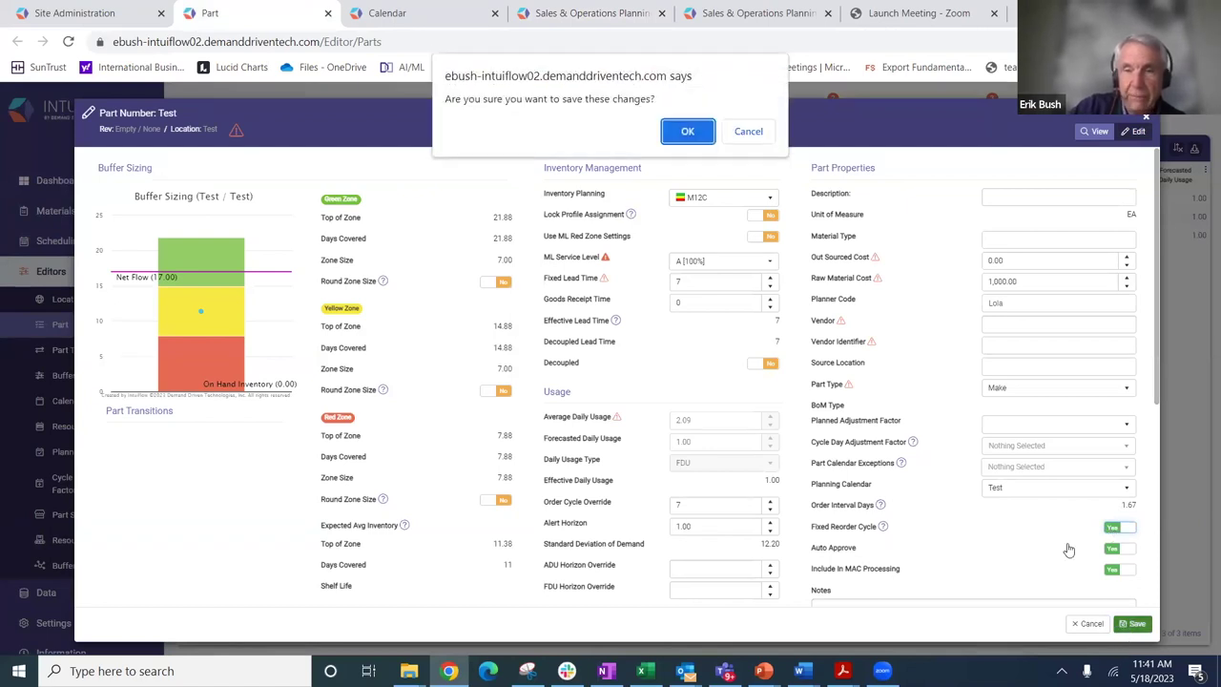
left_click(687, 131)
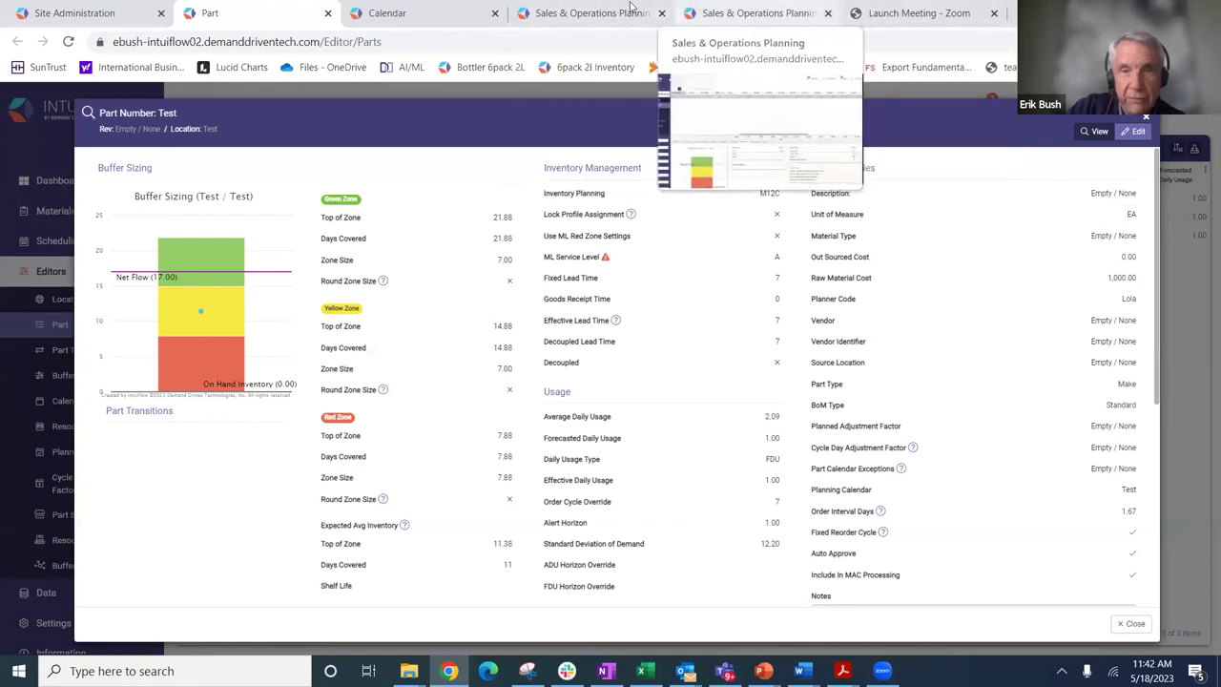
Show part Test's Projected Inventory, averaging 11.06 units, with the Projected Buffer Trend chart.
left_click(758, 12)
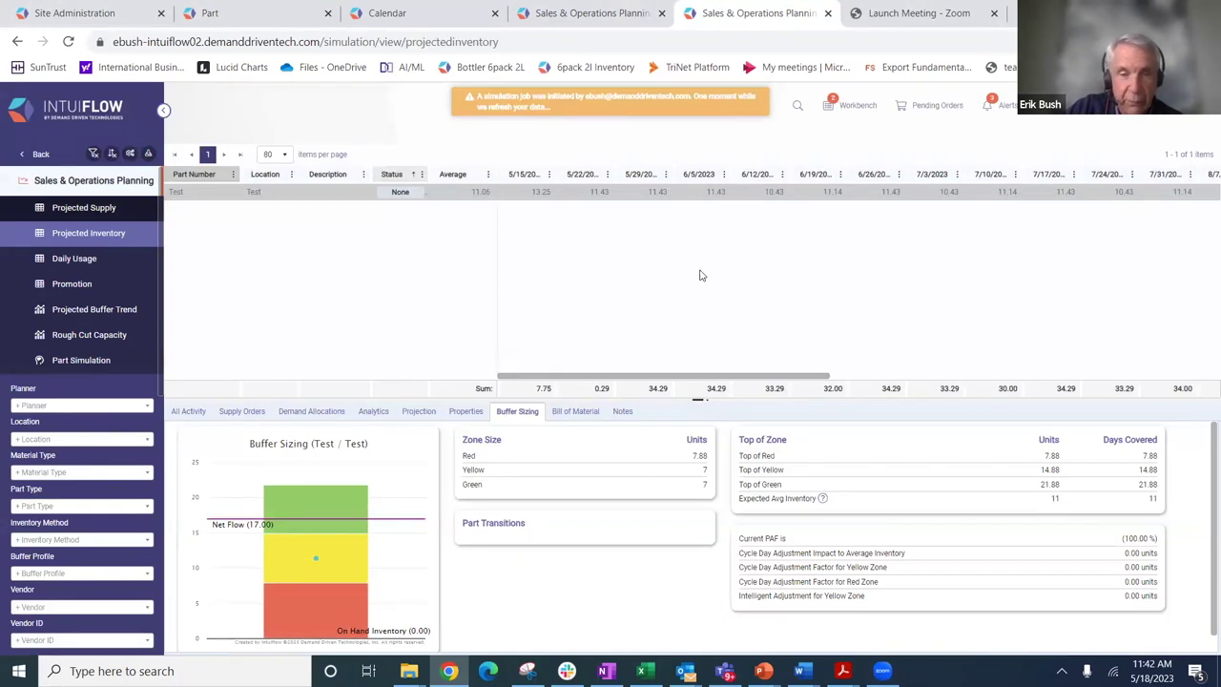
mouse_move(332, 601)
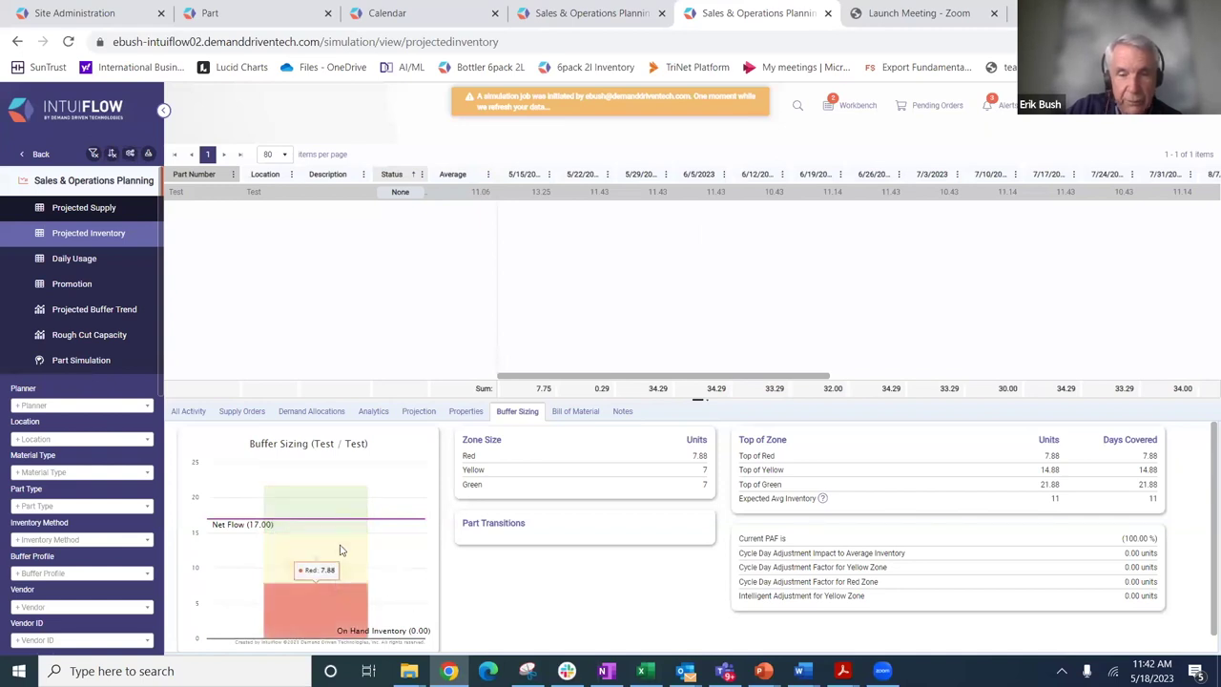
mouse_move(343, 488)
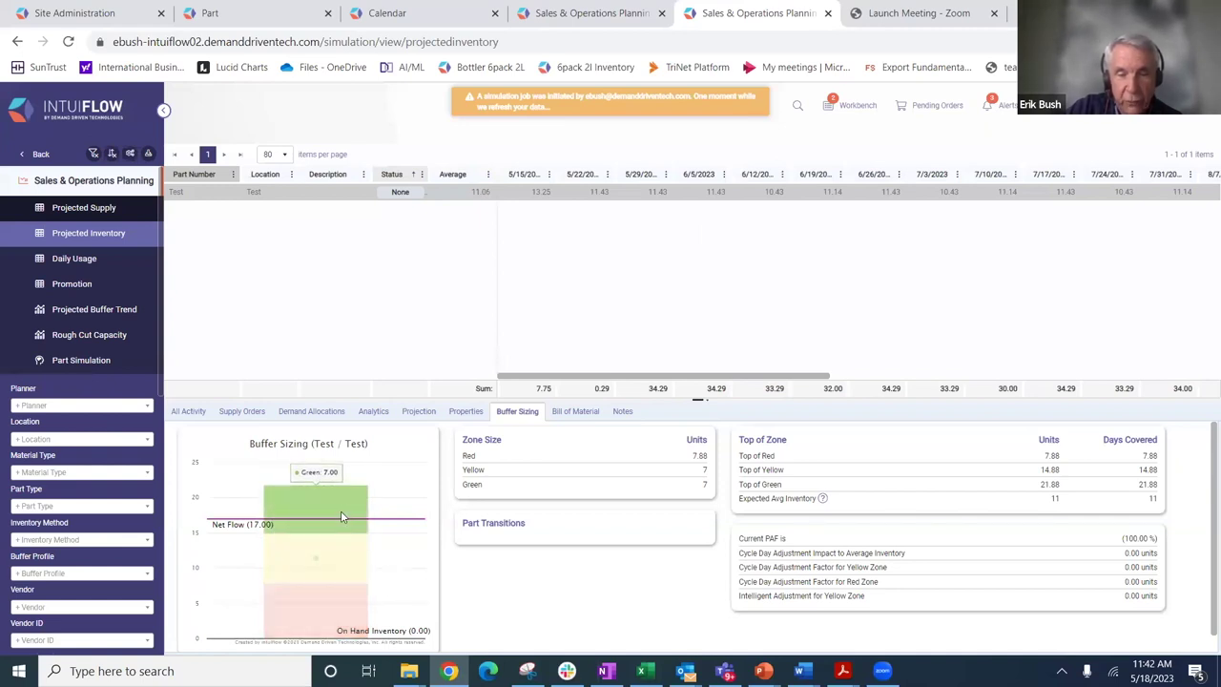
mouse_move(315, 570)
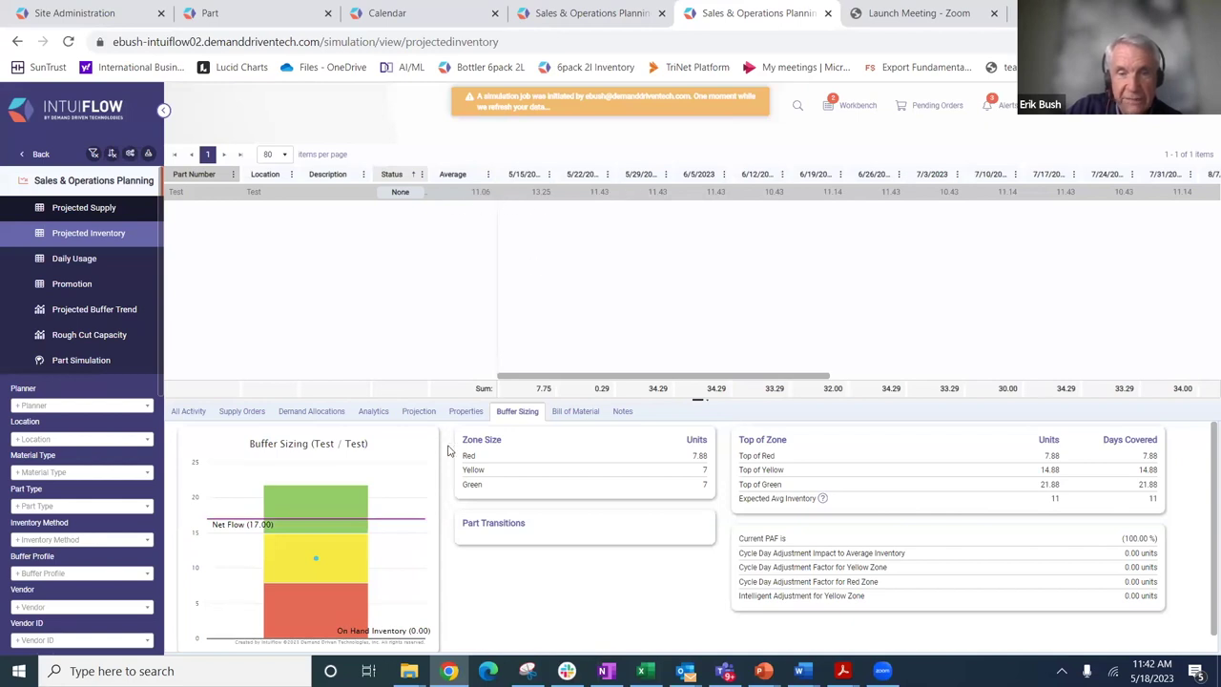
left_click(418, 413)
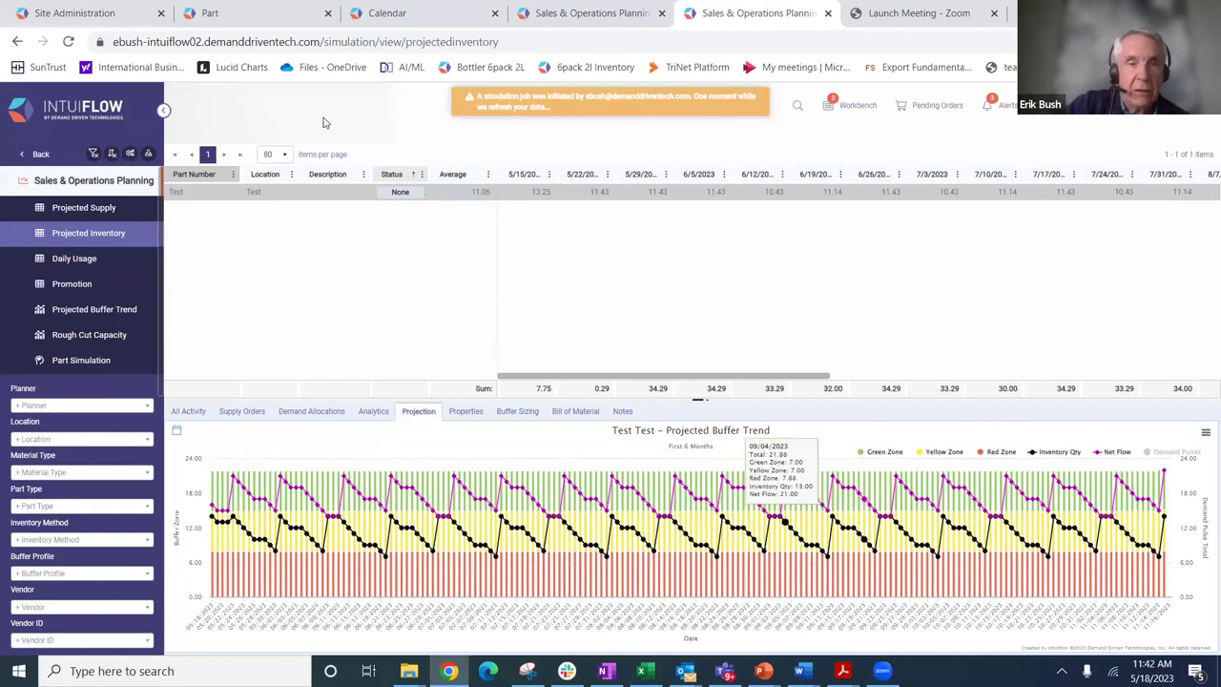
Save the Simulation Properties and rerun the S&OP simulation, raising projected supply to 131.00.
left_click(254, 12)
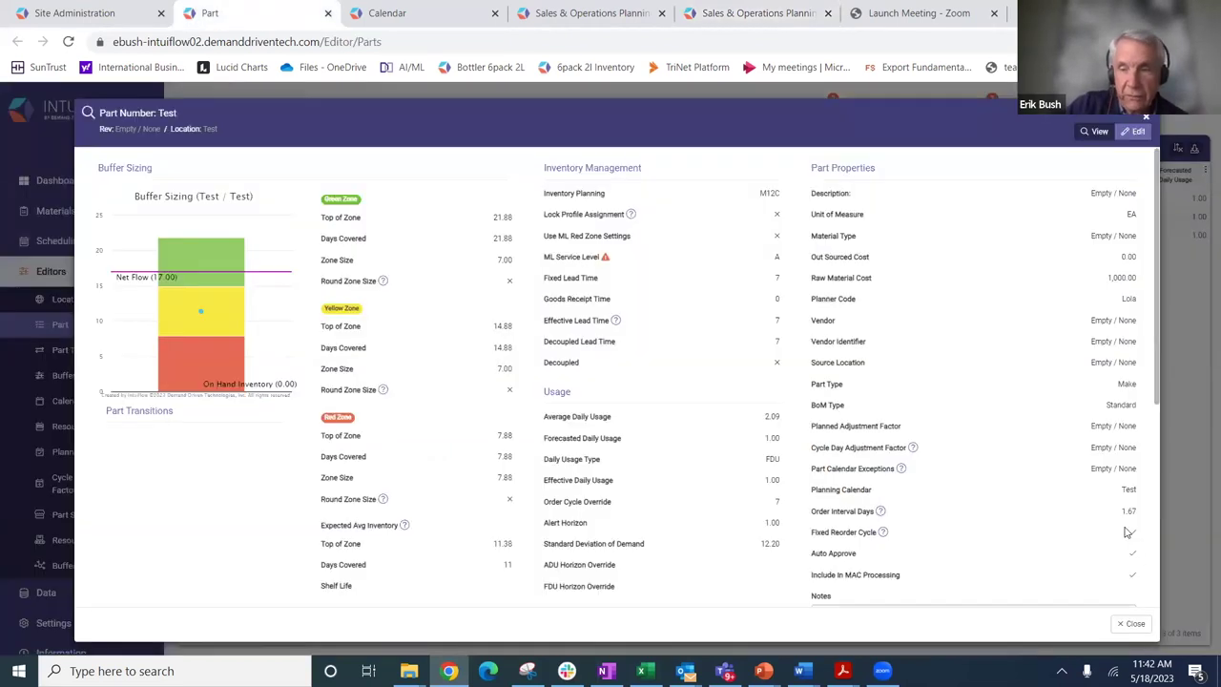
left_click(567, 14)
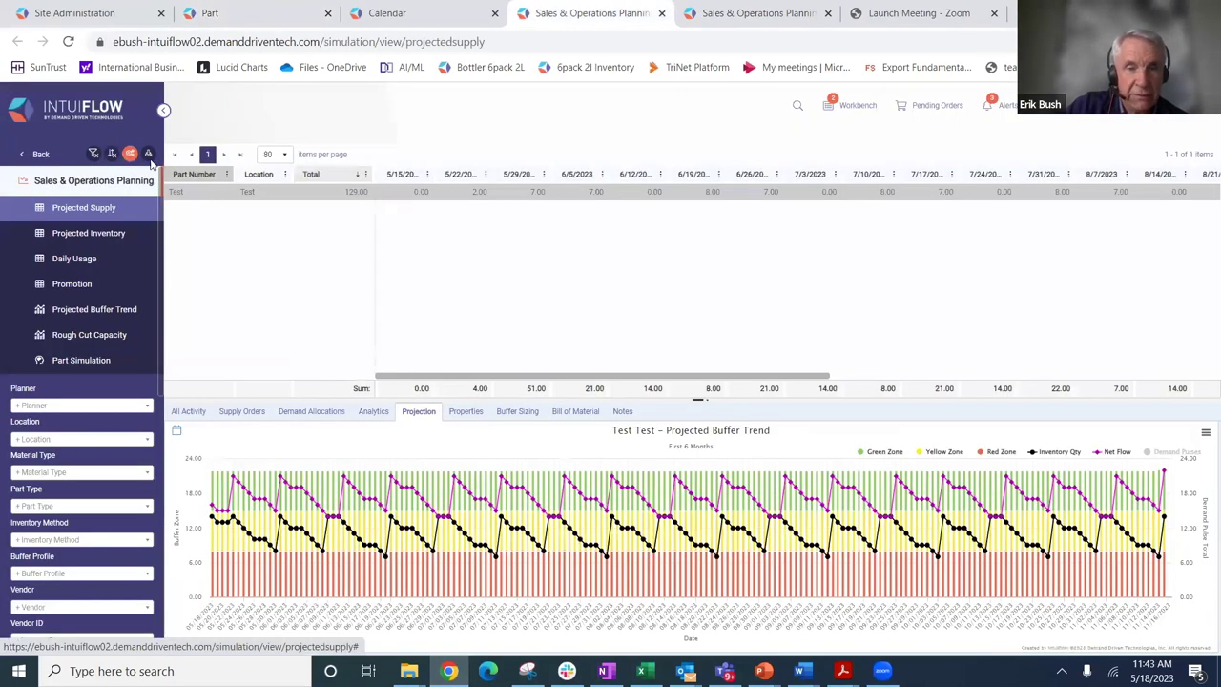
left_click(131, 155)
left_click(668, 505)
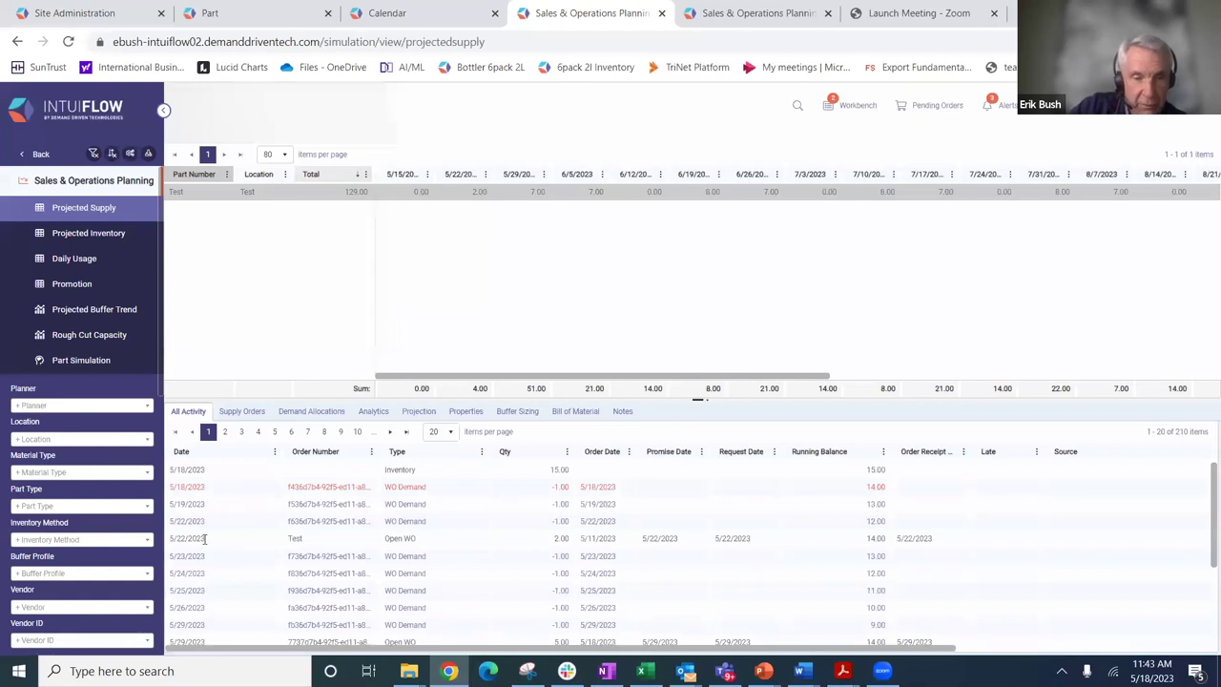
Review the rerun buffer trend holding near 14.00, glance at the calendar, and return to S&OP.
left_click(417, 413)
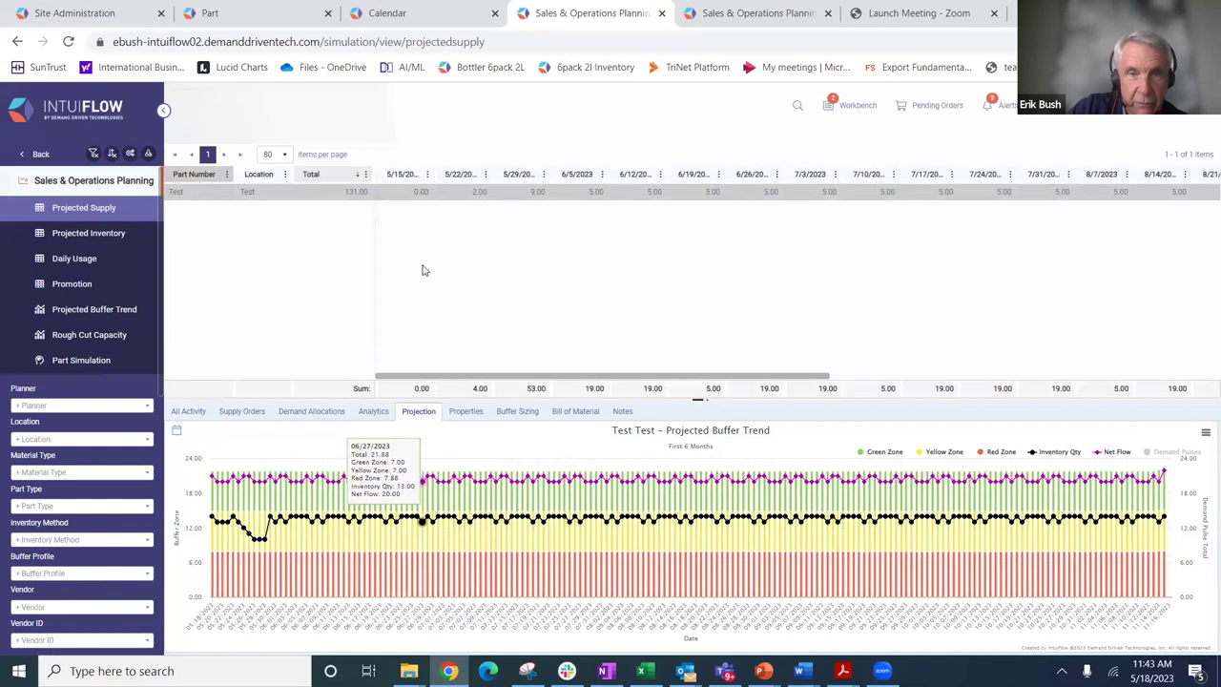
left_click(401, 13)
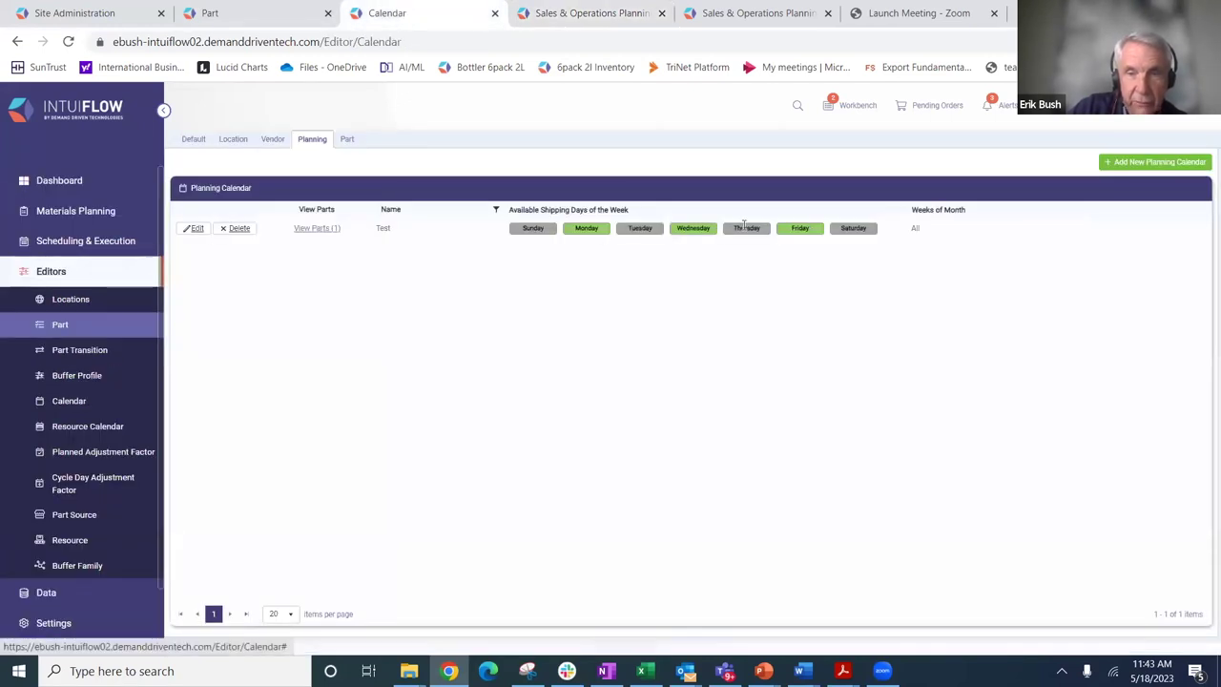
left_click(570, 19)
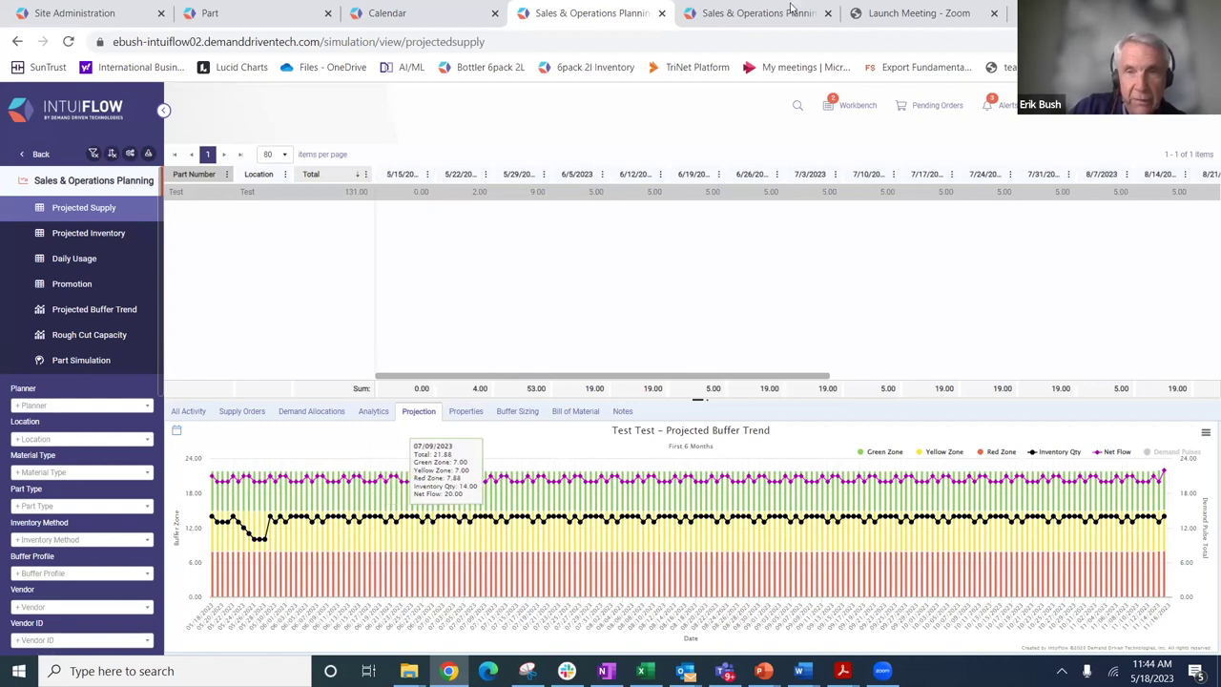
left_click(736, 13)
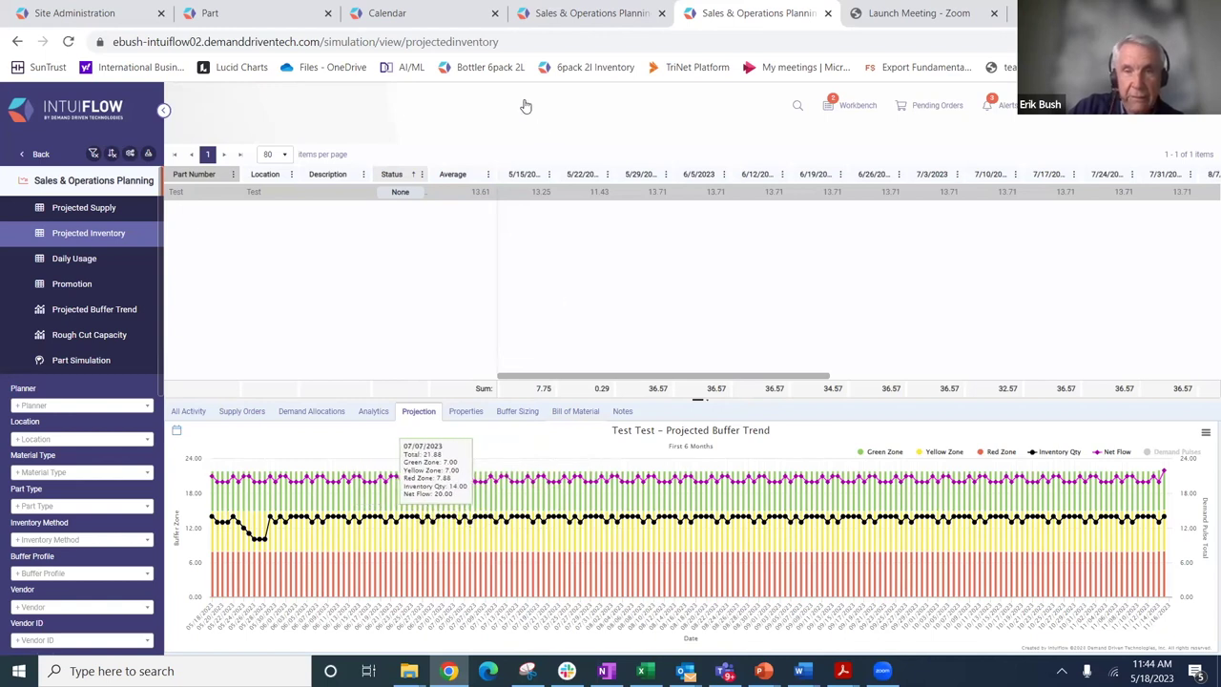
left_click(432, 14)
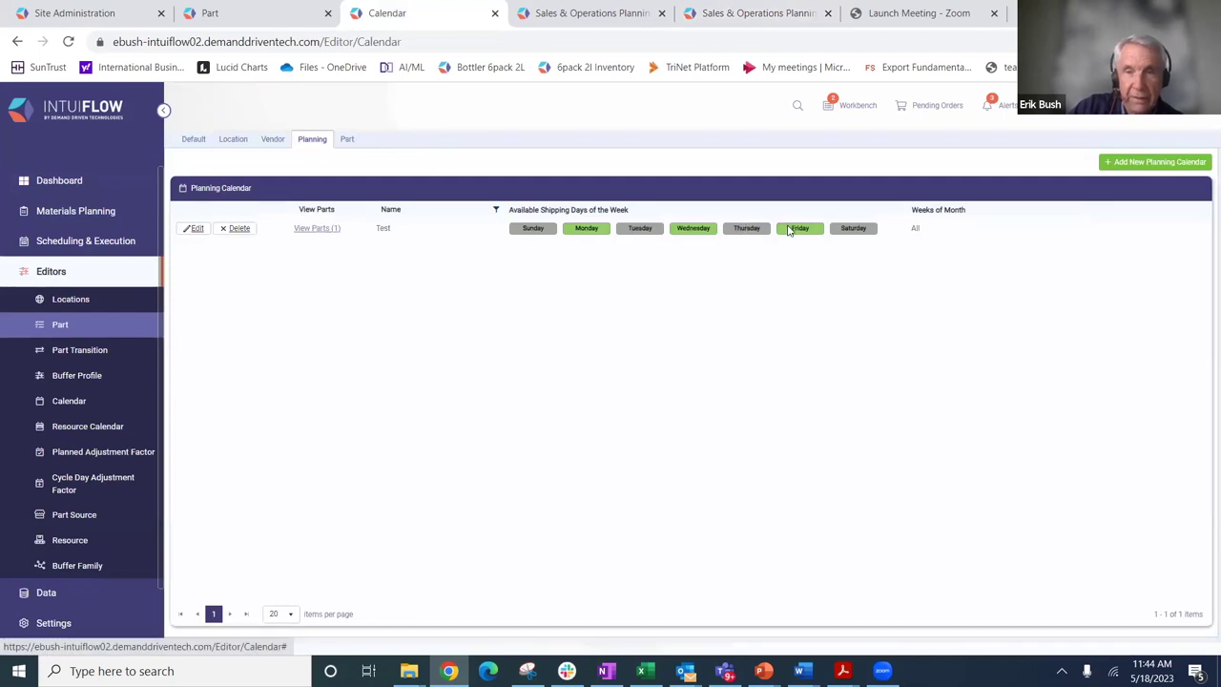
left_click(777, 14)
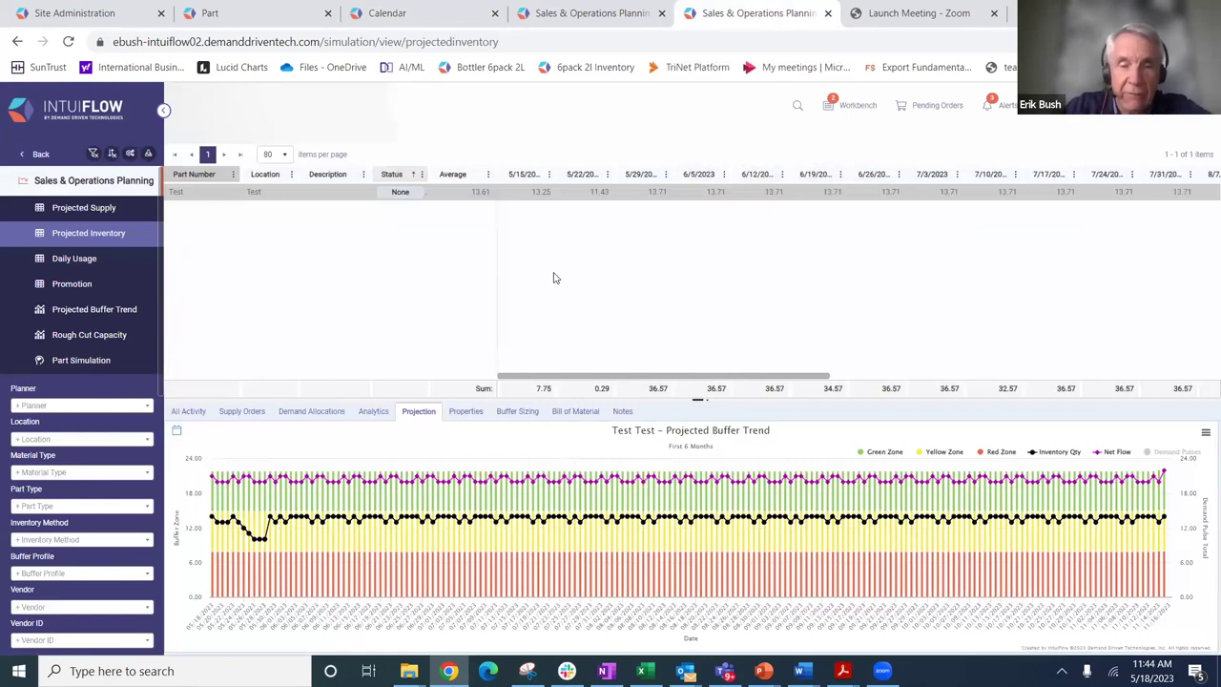
left_click(627, 15)
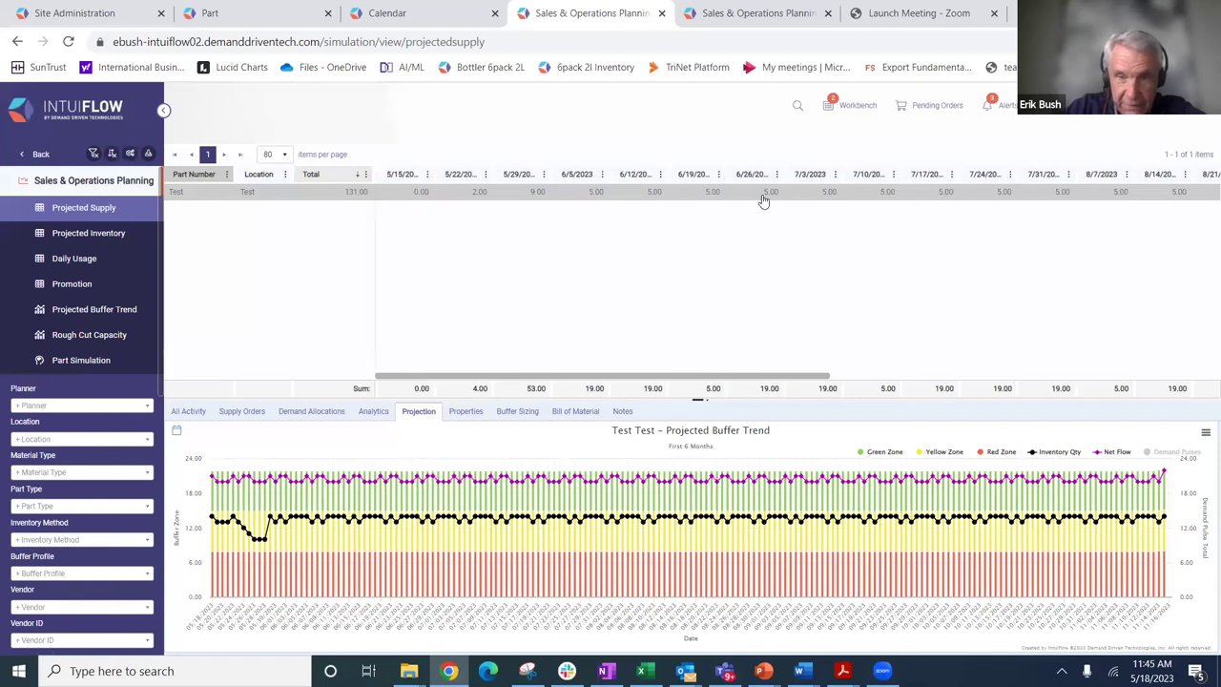
left_click(230, 417)
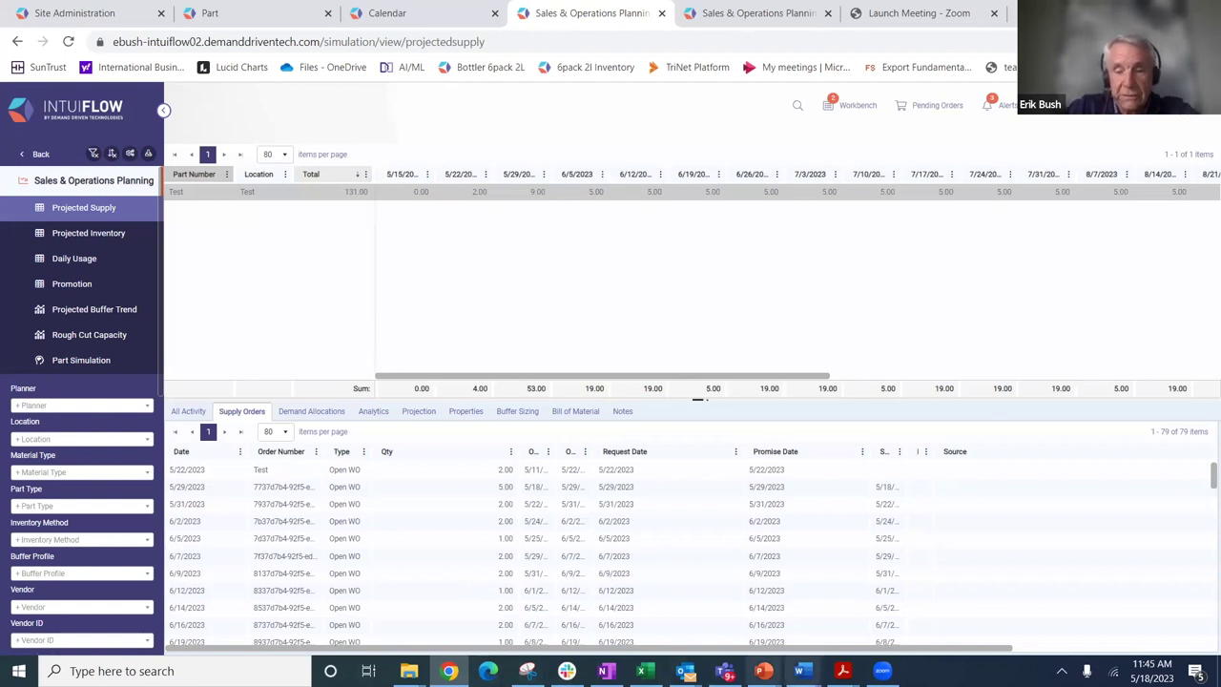
Switch to the Automotive Webinar 2 - 2023 presentation in PowerPoint.
mouse_move(763, 670)
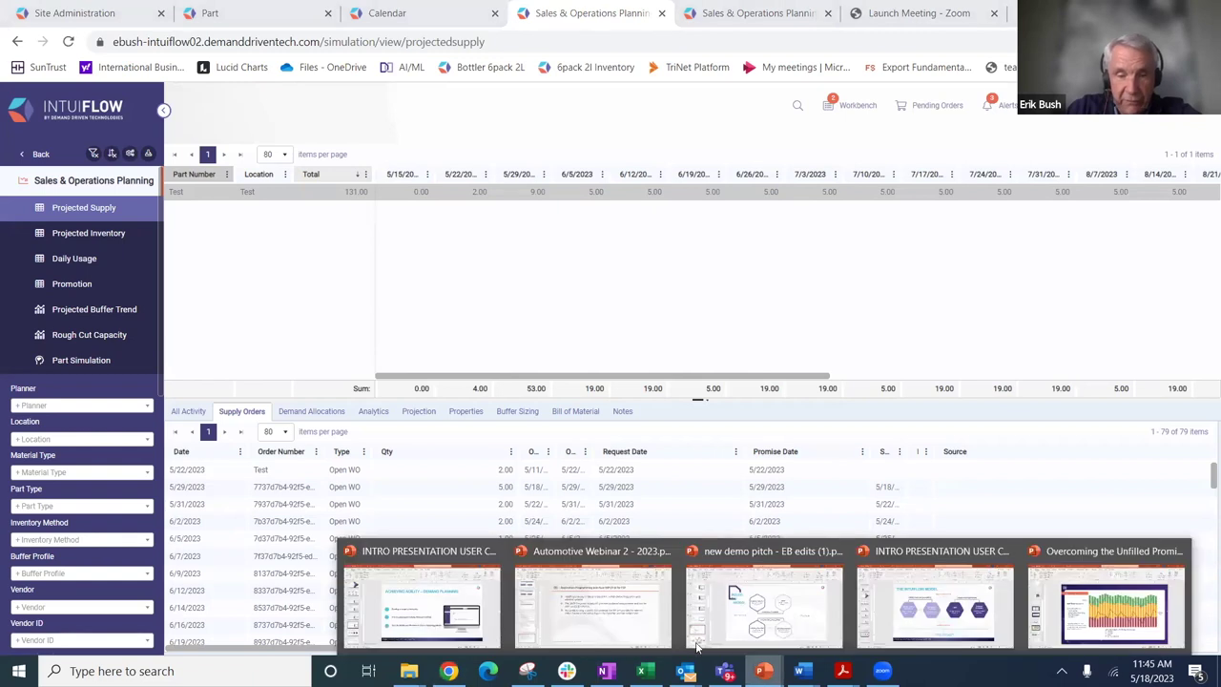
left_click(586, 618)
Present slide 7, 'Material Planning in Automotive', as a full-screen slide show.
left_click_drag(177, 560, 179, 300)
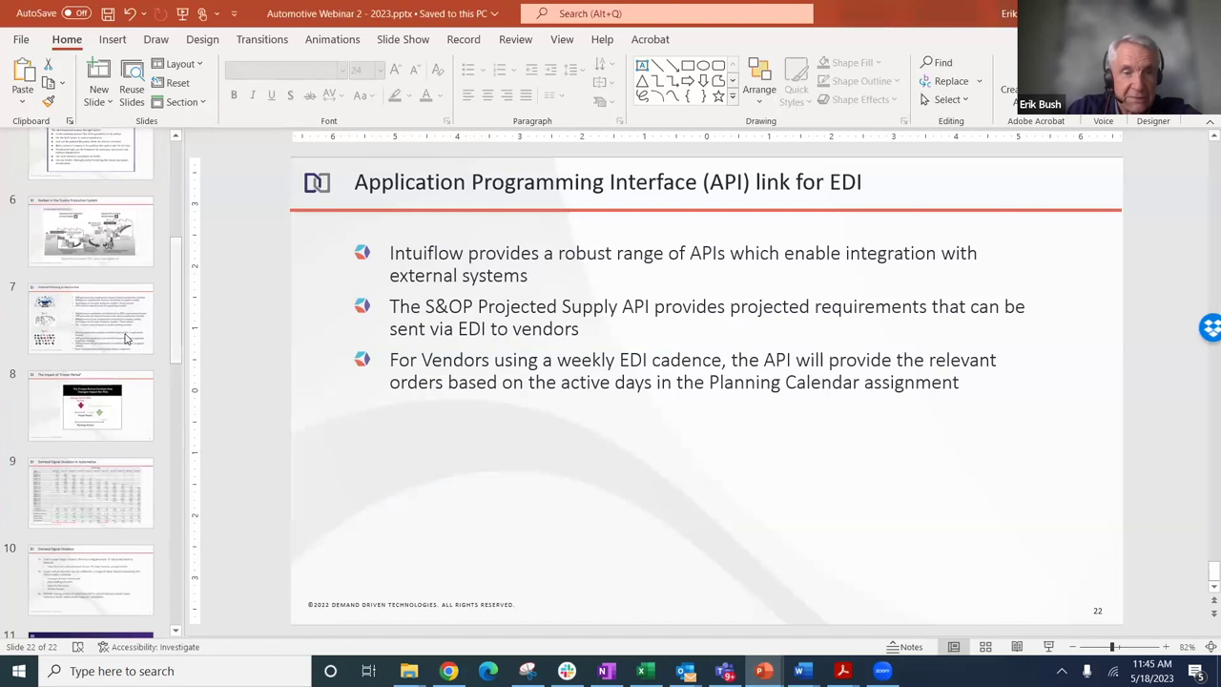
left_click(82, 240)
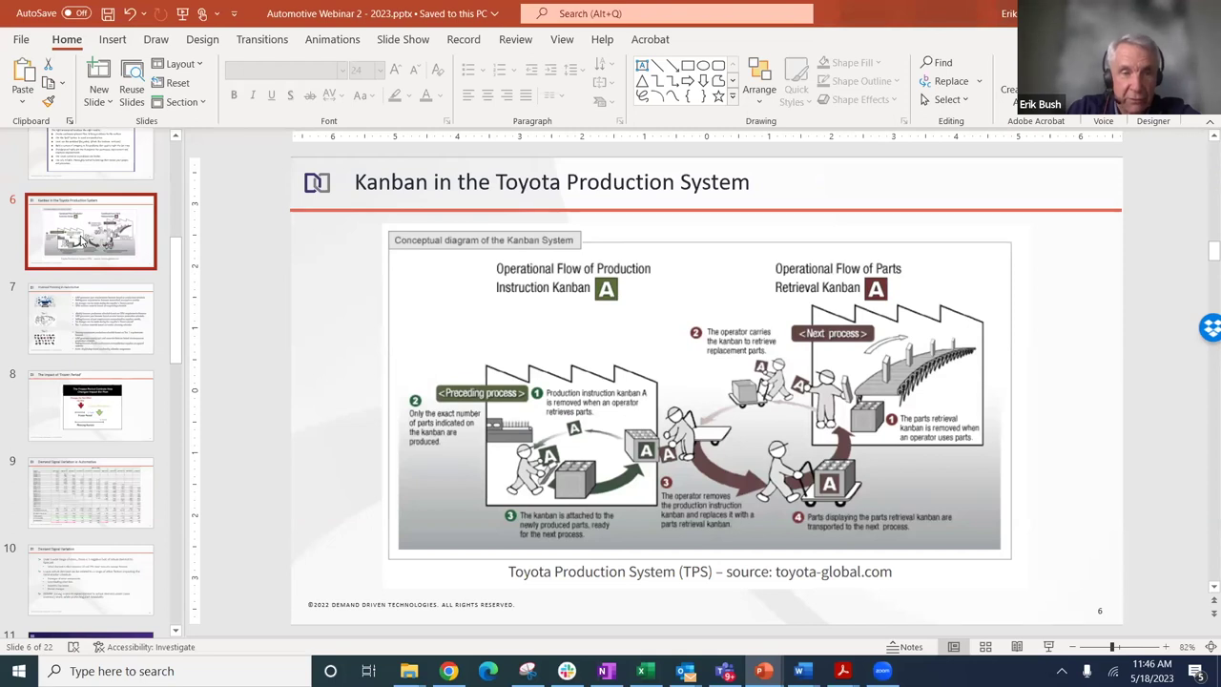
left_click(90, 319)
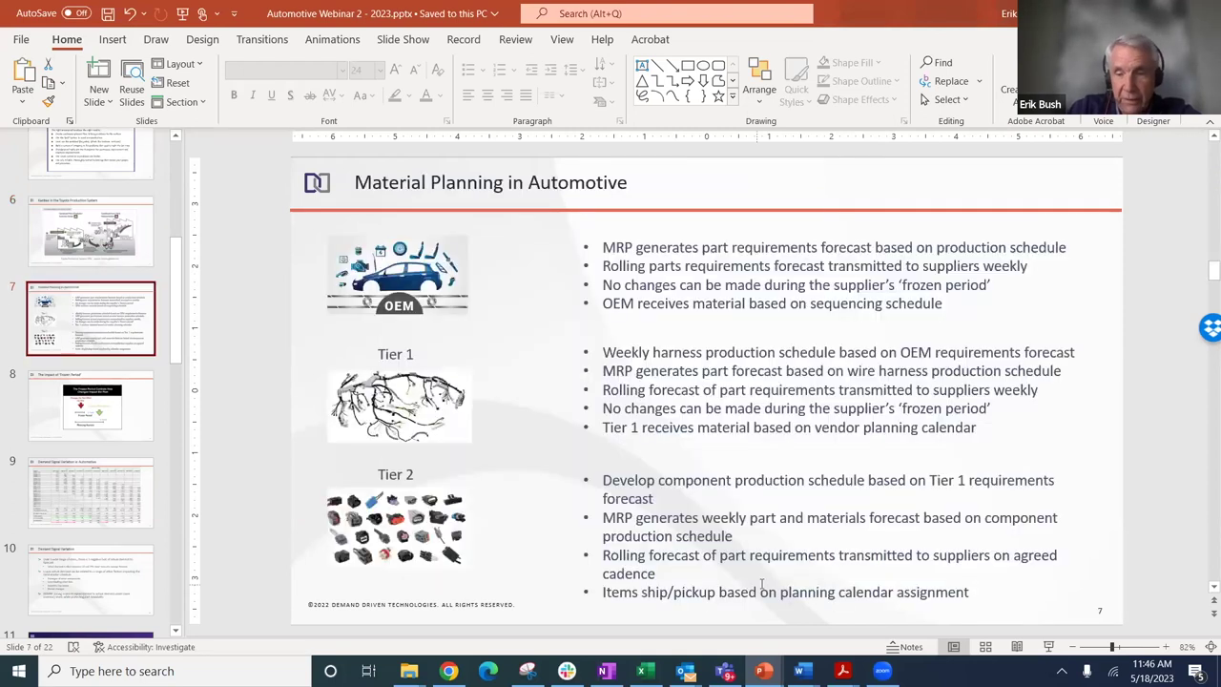
left_click(1049, 648)
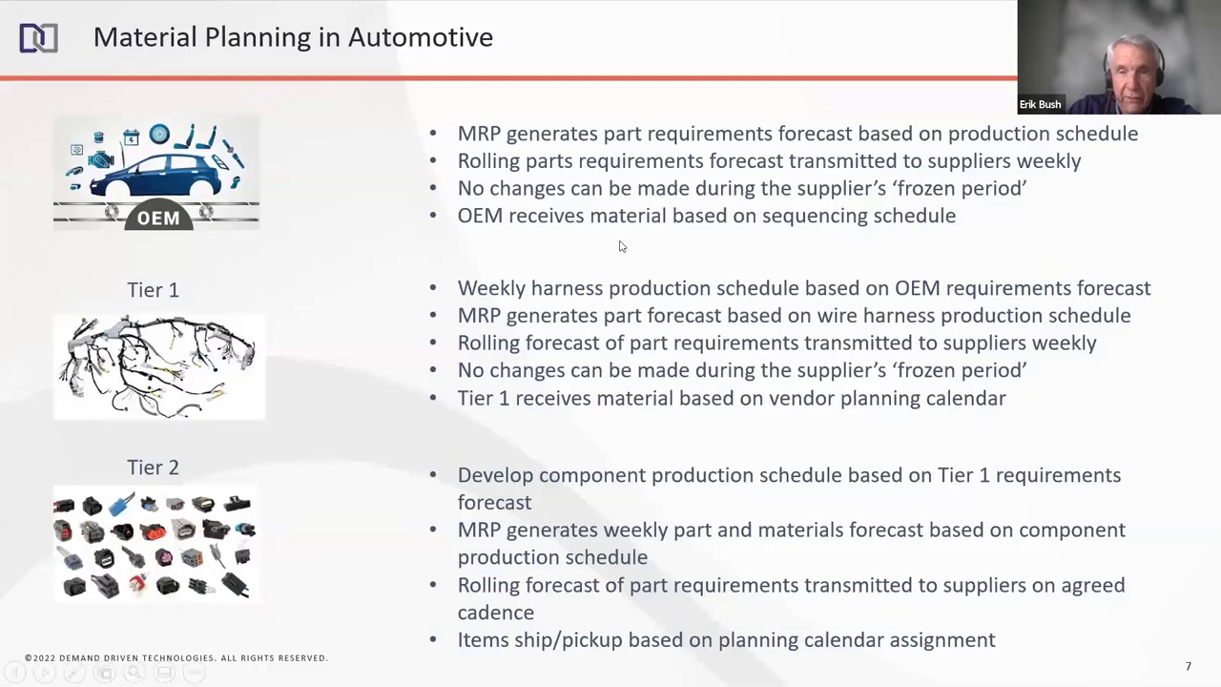